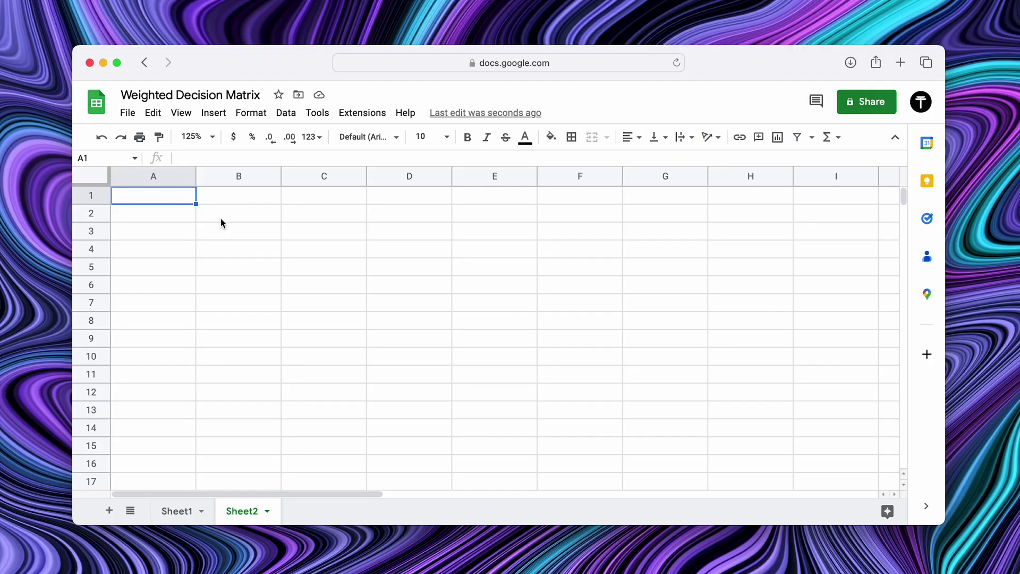
Enter the headers Factor, Degree and Online business in B1, C1 and E1.
key(Right)
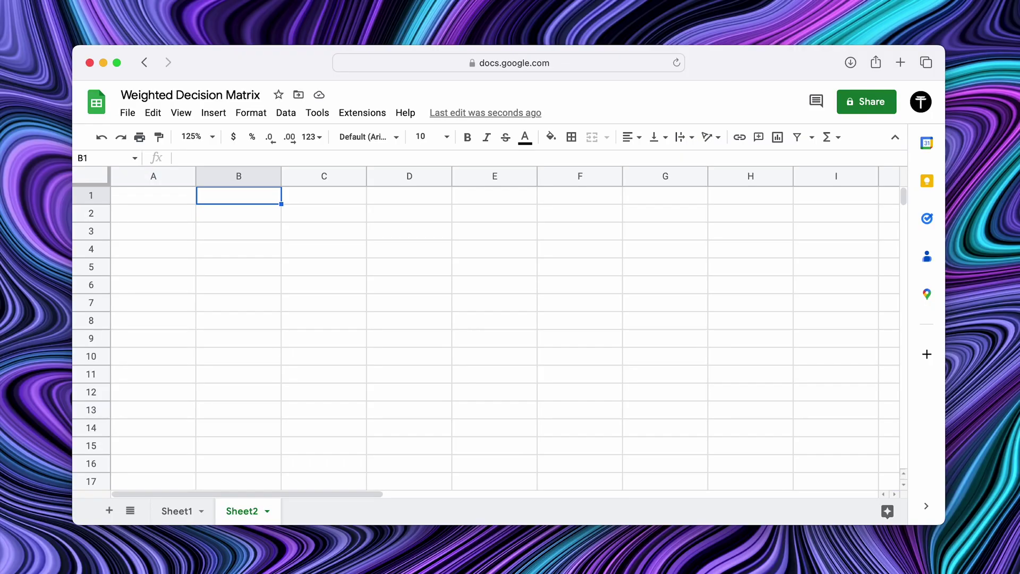
text(Factor)
key(Tab)
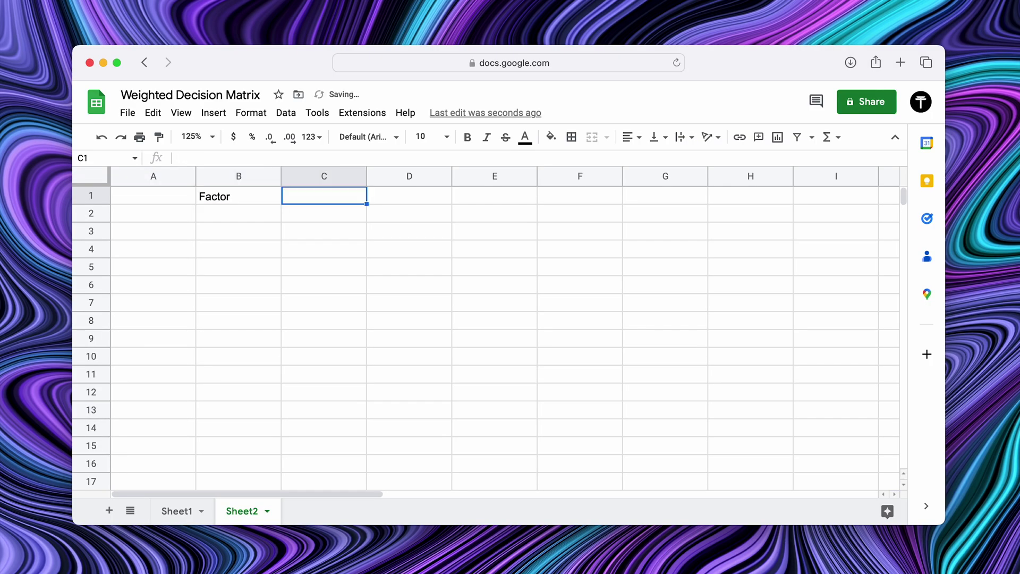
text(Deg)
key(Tab)
key(Tab)
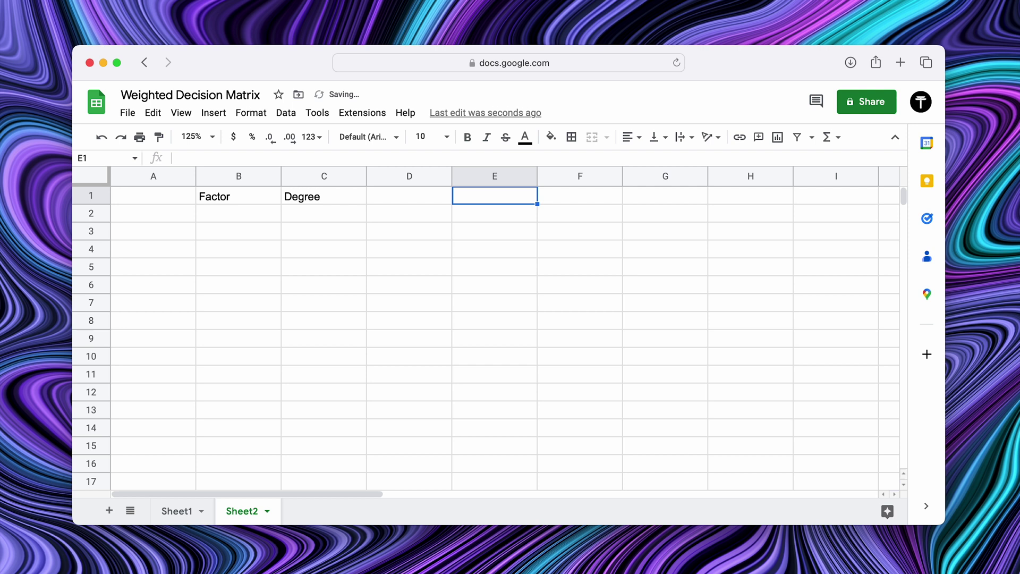
text(Online business)
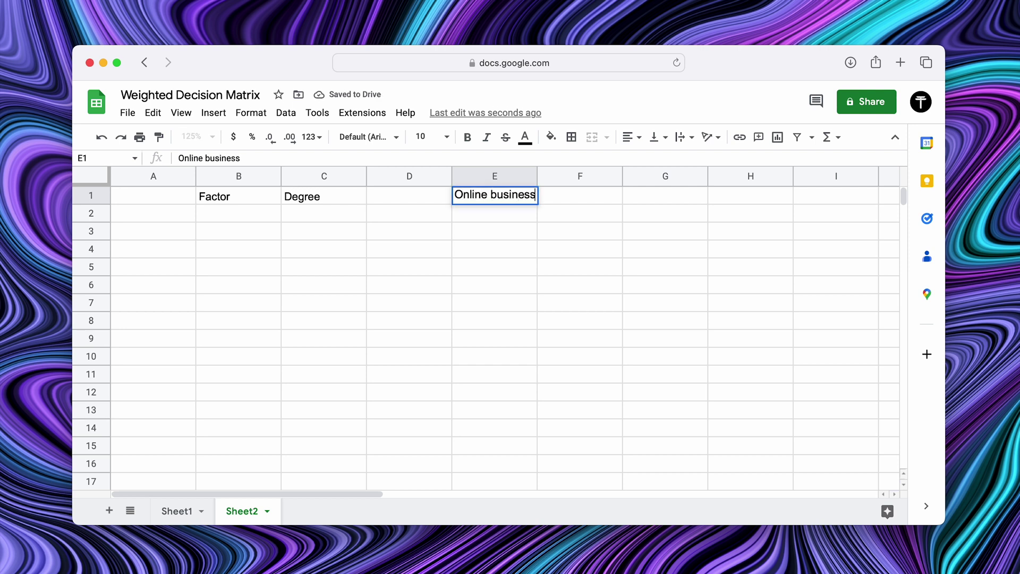
key(Return)
List Safetiness, Money making potential, Hardness level, Family approval, Making friends and happiness in column B, widening it.
click(238, 213)
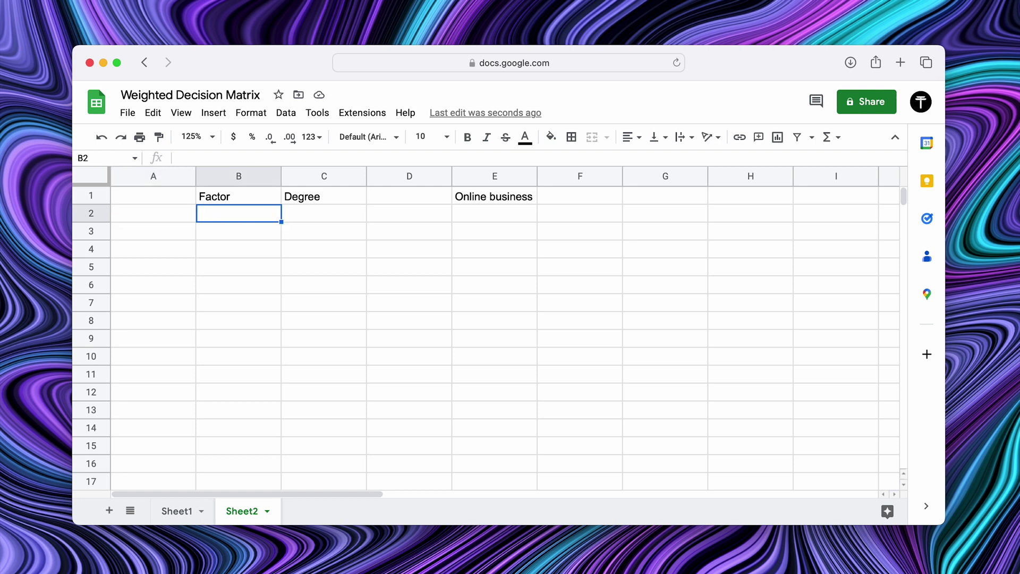
text(Safetiness)
key(Return)
text(Money making potent)
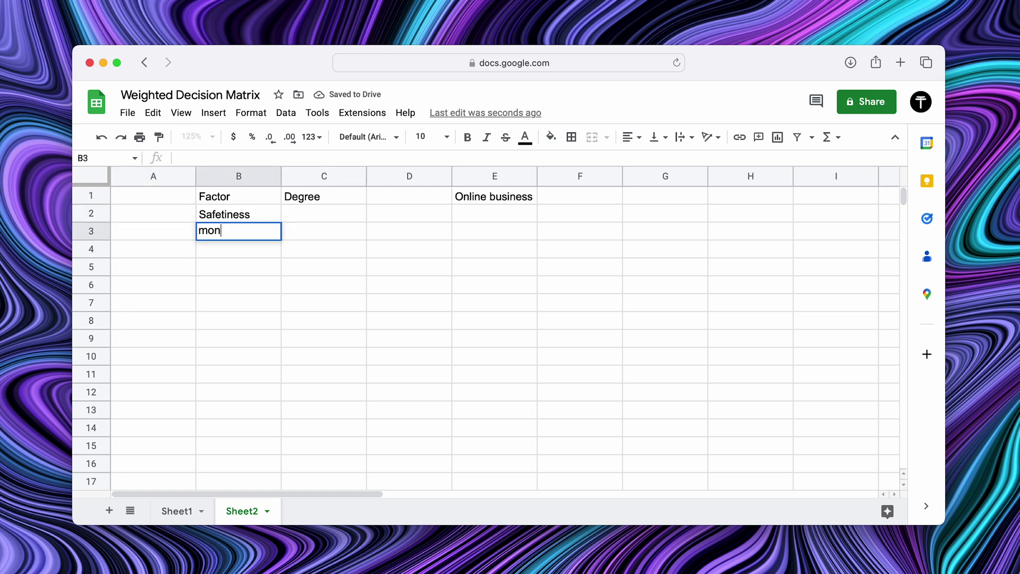
text(ial)
key(Return)
drag(282, 176, 324, 176)
text(Hardness level)
key(Return)
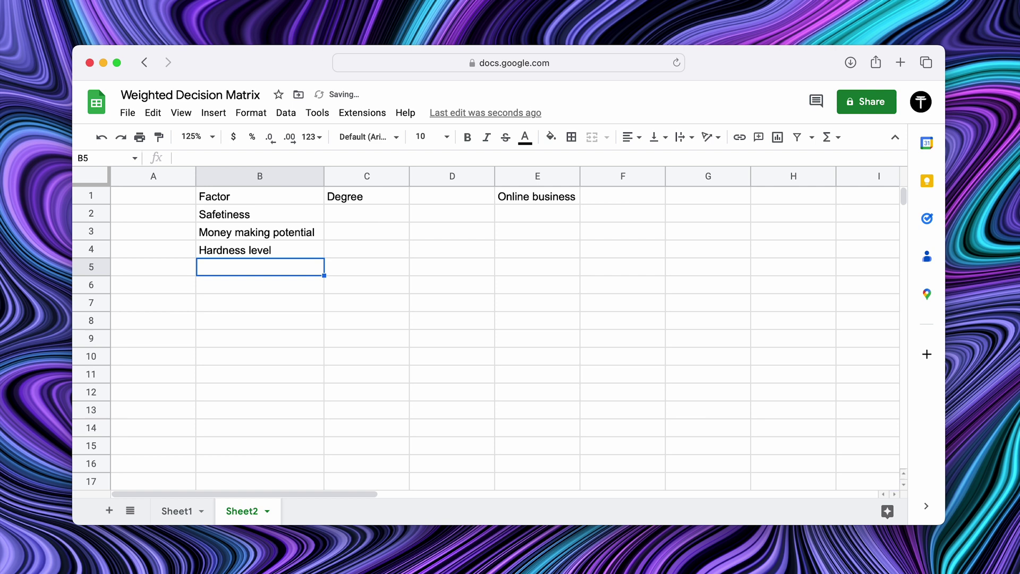
text(Family approval)
key(Return)
text(Making friends)
key(Return)
text(Hapiness level is works out)
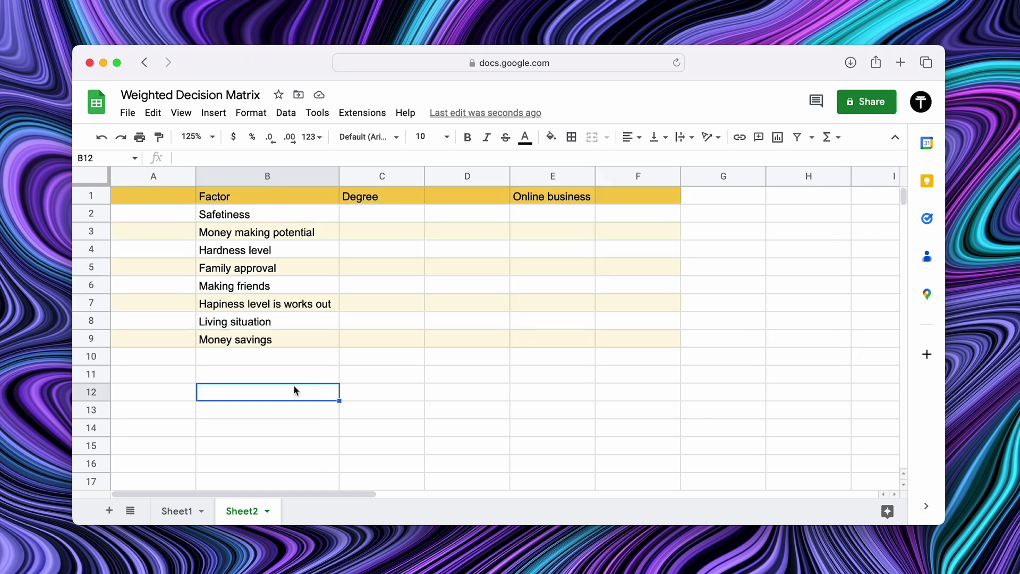
Enter Degree scores 10, 6, 7 and 10 for the first four factors in column C.
key(Up)
key(Up)
key(Up)
key(Up)
key(Up)
key(Up)
key(Up)
key(Up)
key(Up)
key(Up)
key(Right)
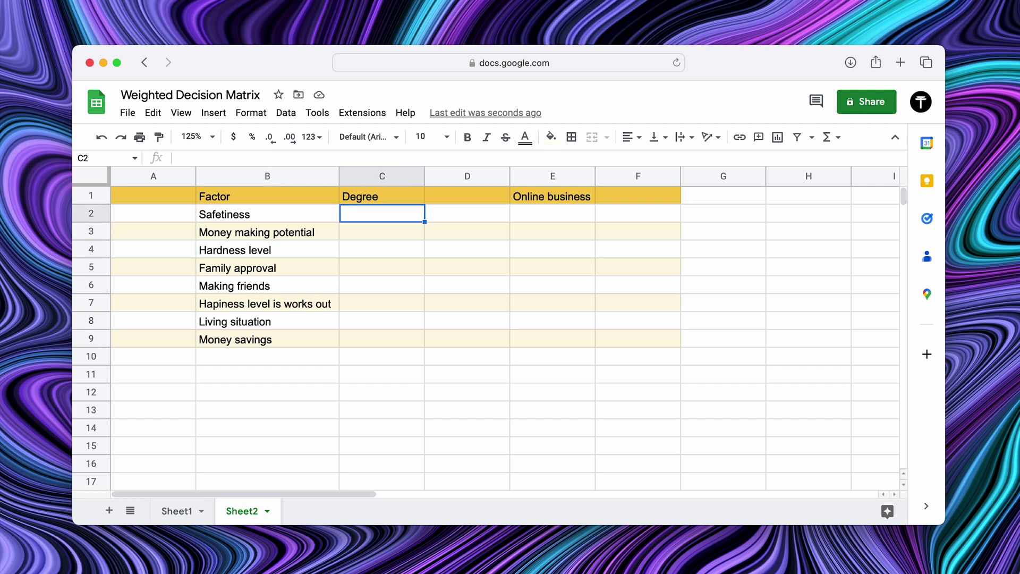
text(1)
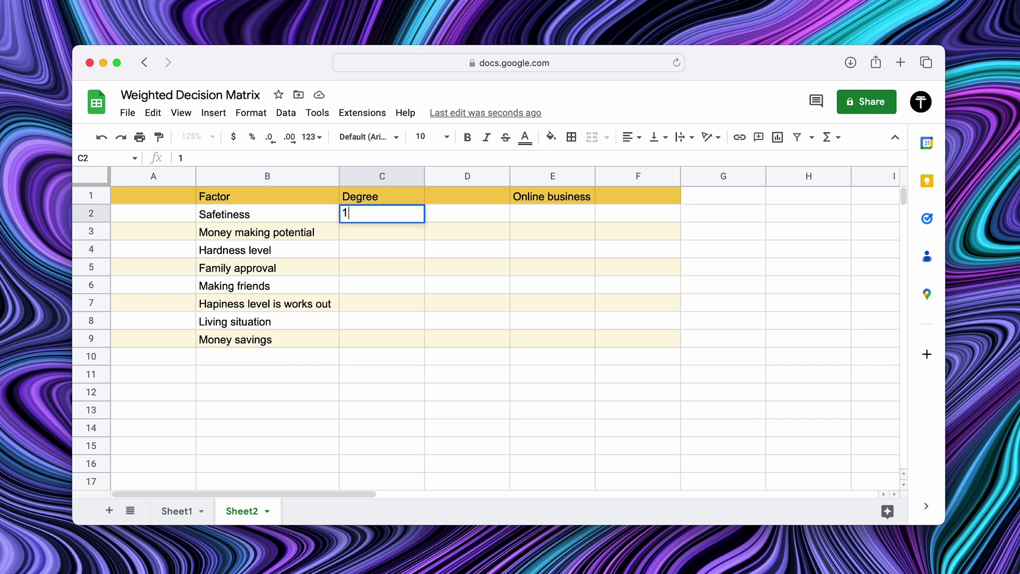
text(0)
key(Return)
text(6)
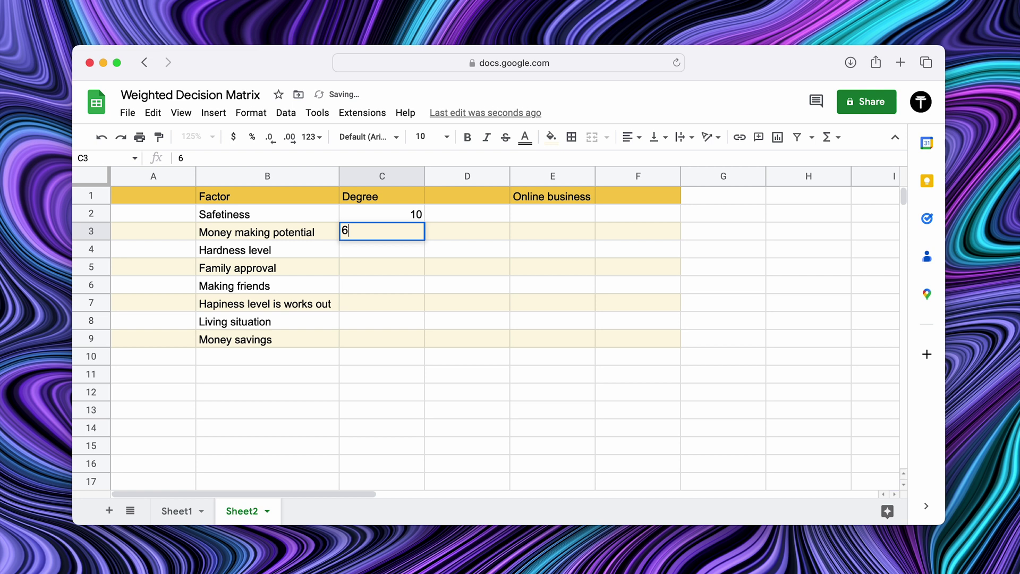
key(Return)
text(7)
key(Return)
text(1)
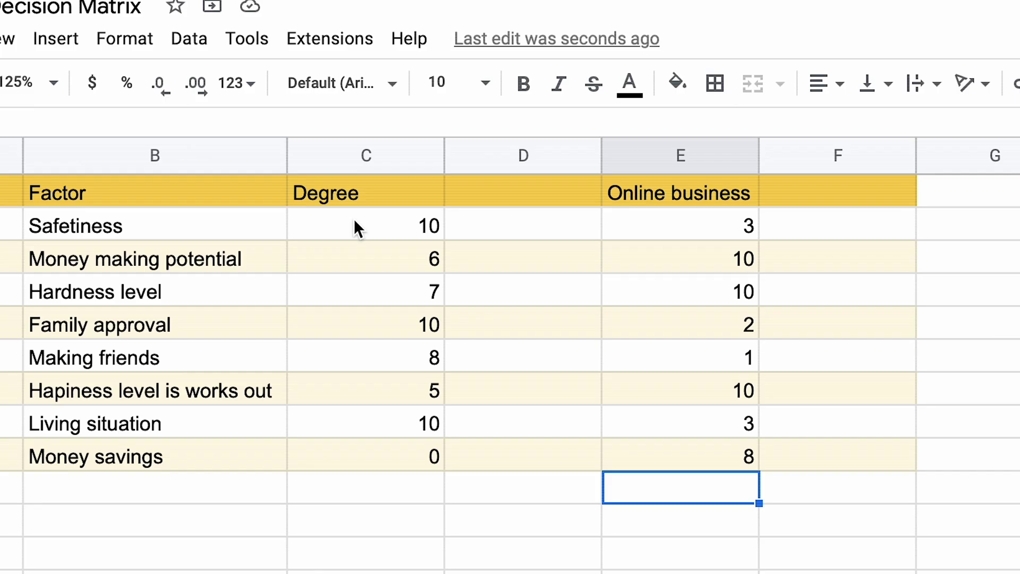
Review the Degree and Online business scores for Safetiness and Making friends.
click(376, 212)
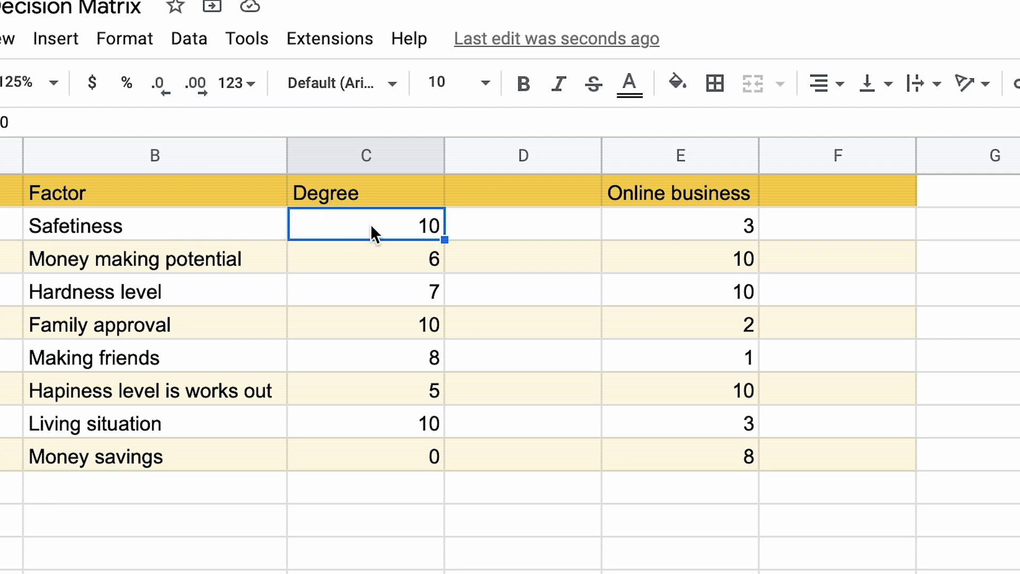
click(664, 224)
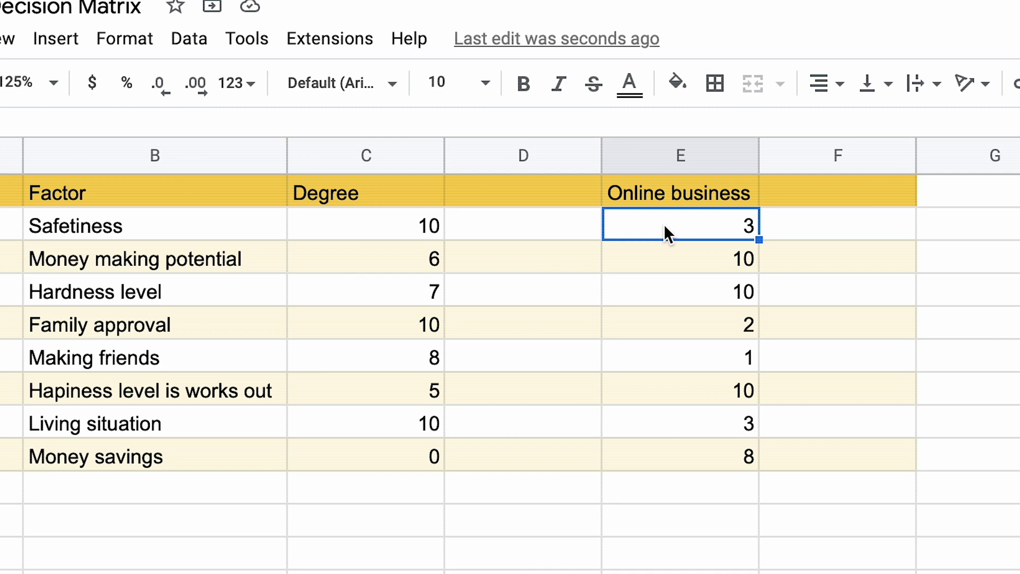
click(410, 353)
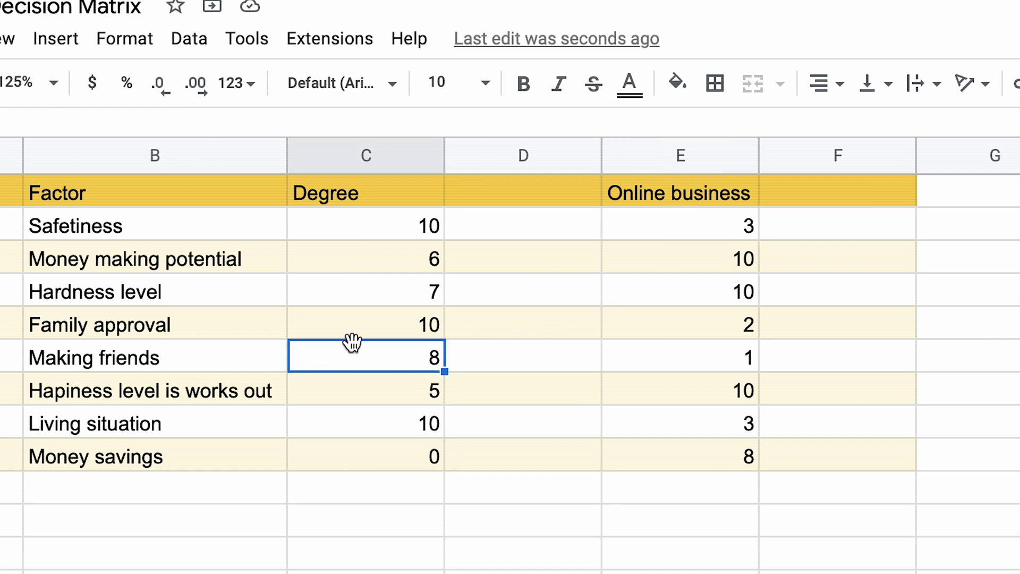
click(698, 364)
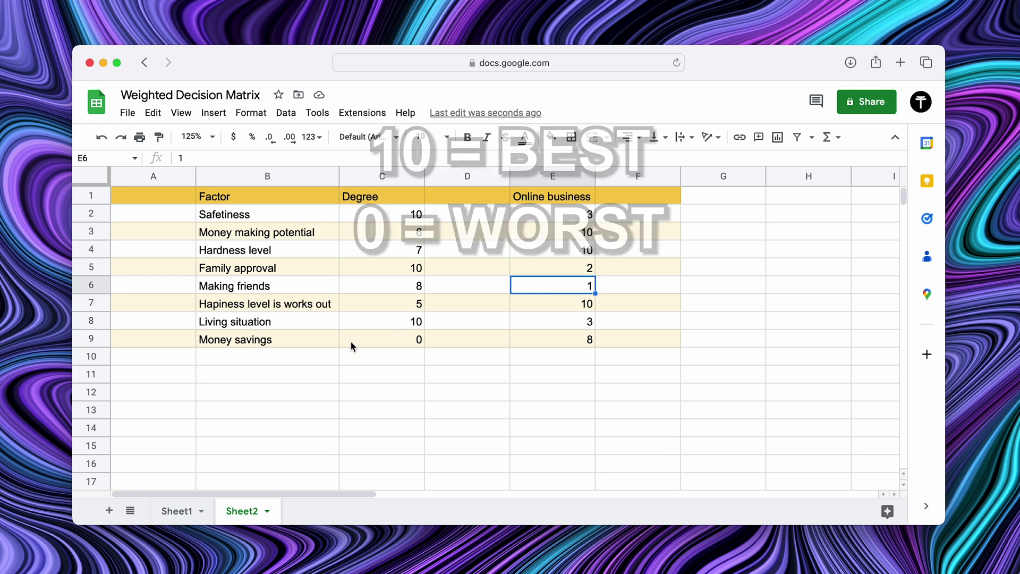
Add Cost in B10 with a Degree score of 0 and an Online business score of 10.
click(291, 344)
click(292, 363)
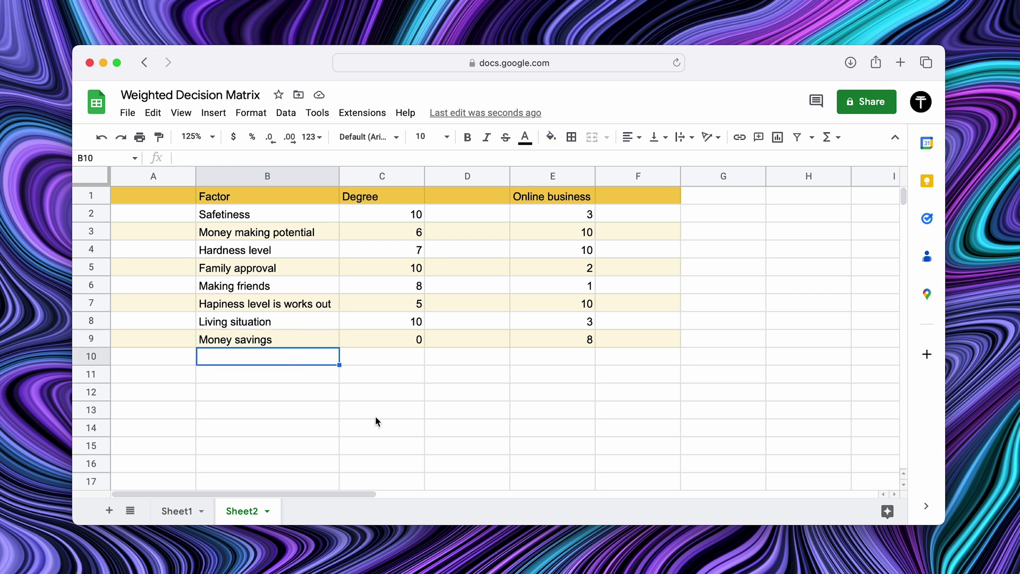
text(Cost)
key(Tab)
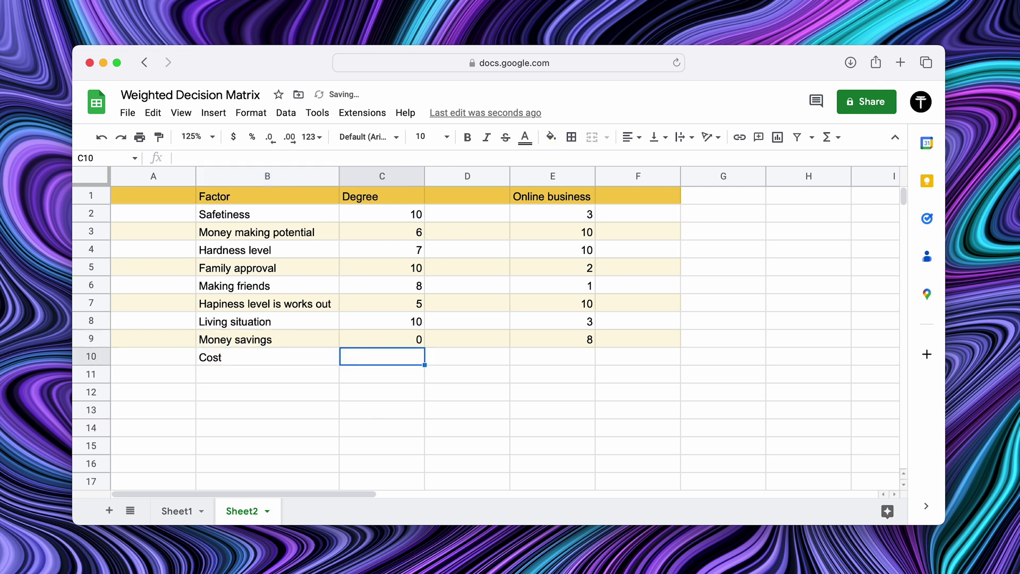
text(0)
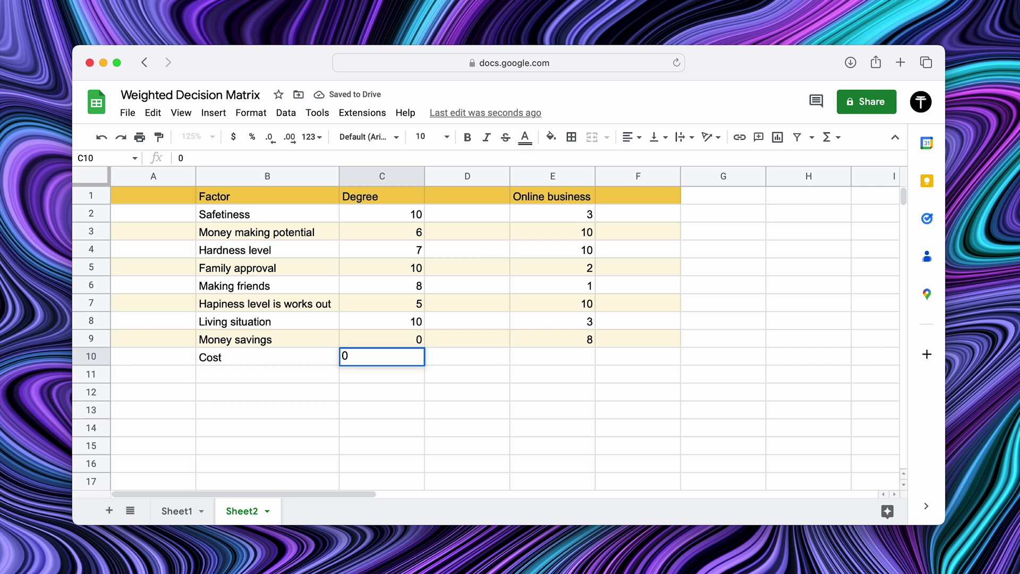
key(Return)
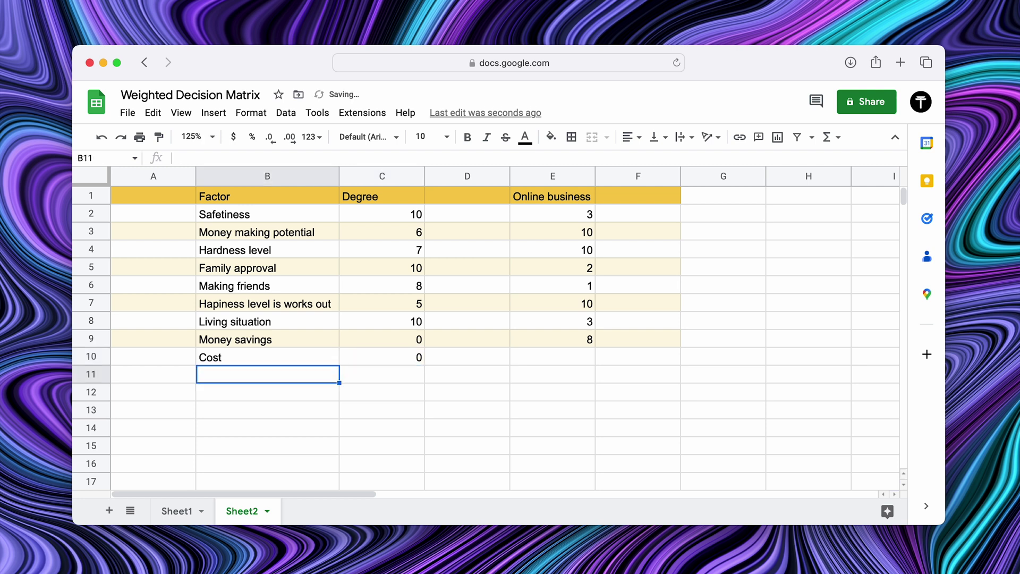
key(Up)
key(Right)
key(Right)
key(Right)
text(10)
key(Return)
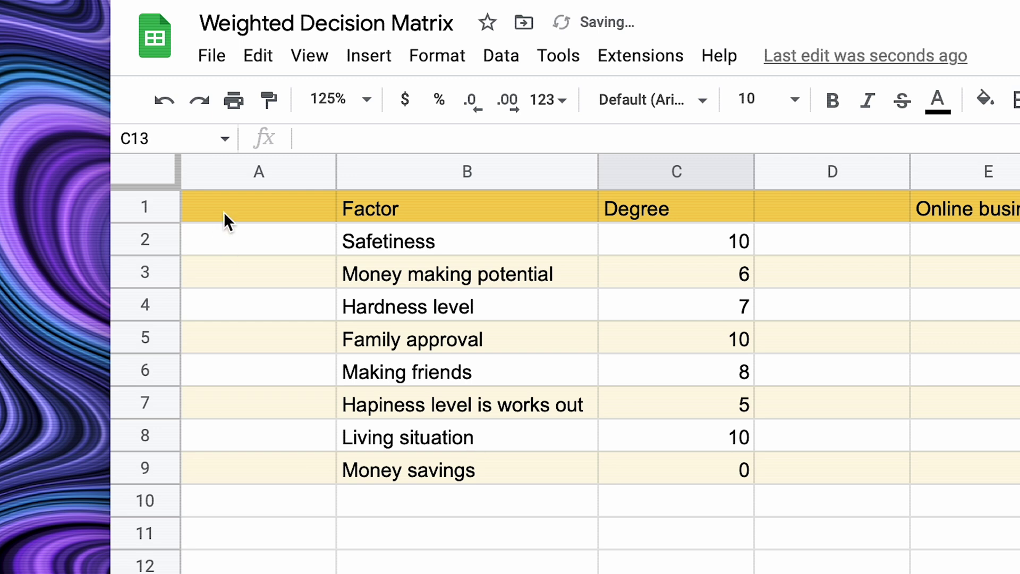
Add a Factor weight header in A1 with weights 4, 10 and 2 below it.
click(224, 212)
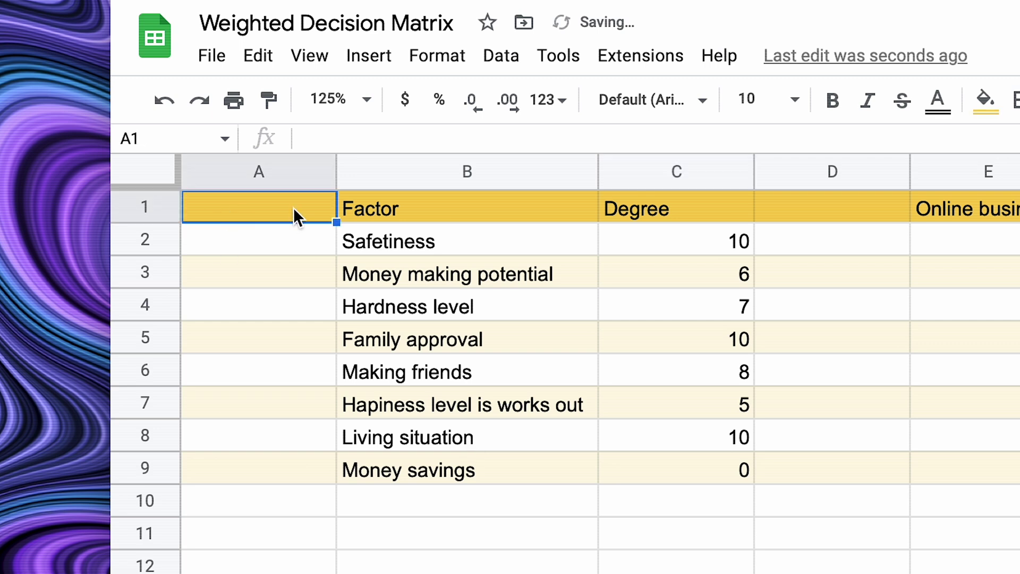
text(Factor wei)
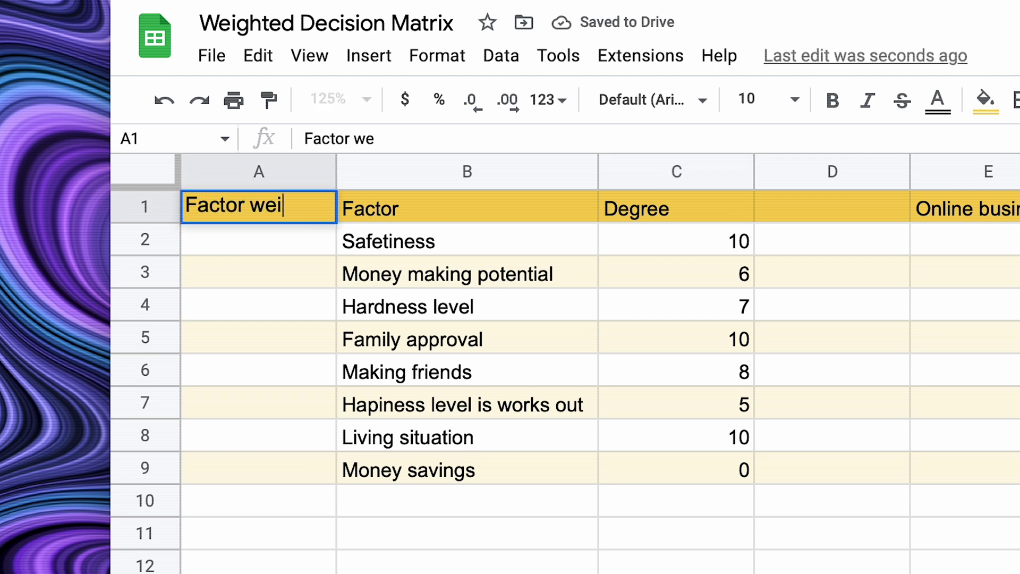
text(ght)
key(Return)
text(4)
key(Return)
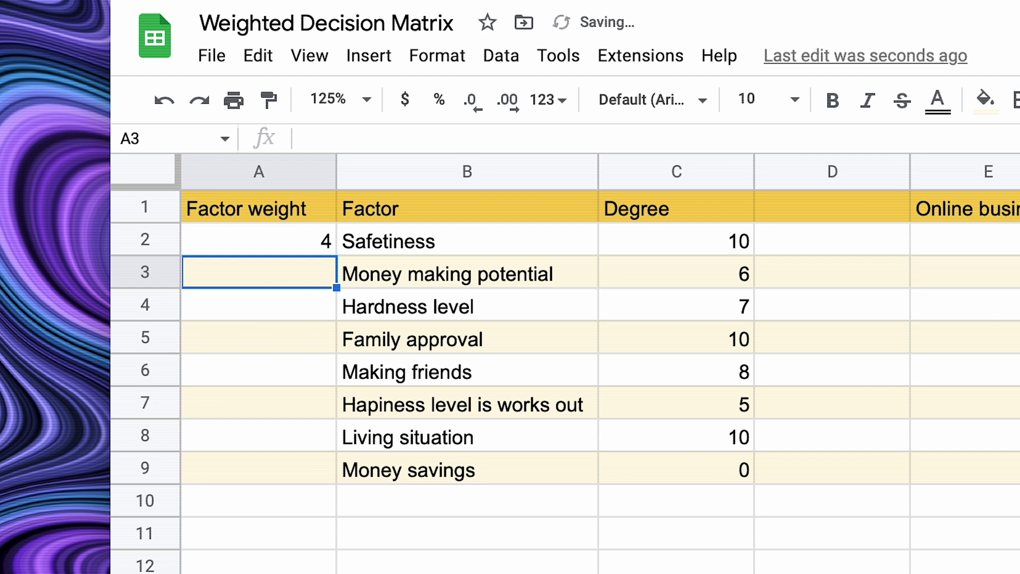
text(10)
key(Return)
text(2)
key(Return)
Enter the remaining weights 4, 8, 10, 3 and 6 down column A.
text(4)
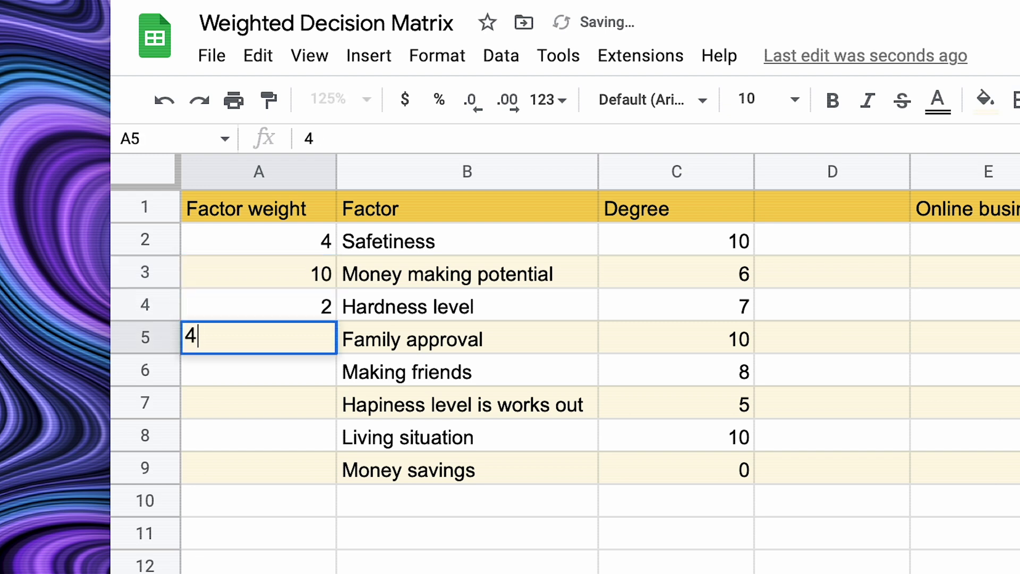
key(Return)
text(8)
key(Return)
text(10)
key(Return)
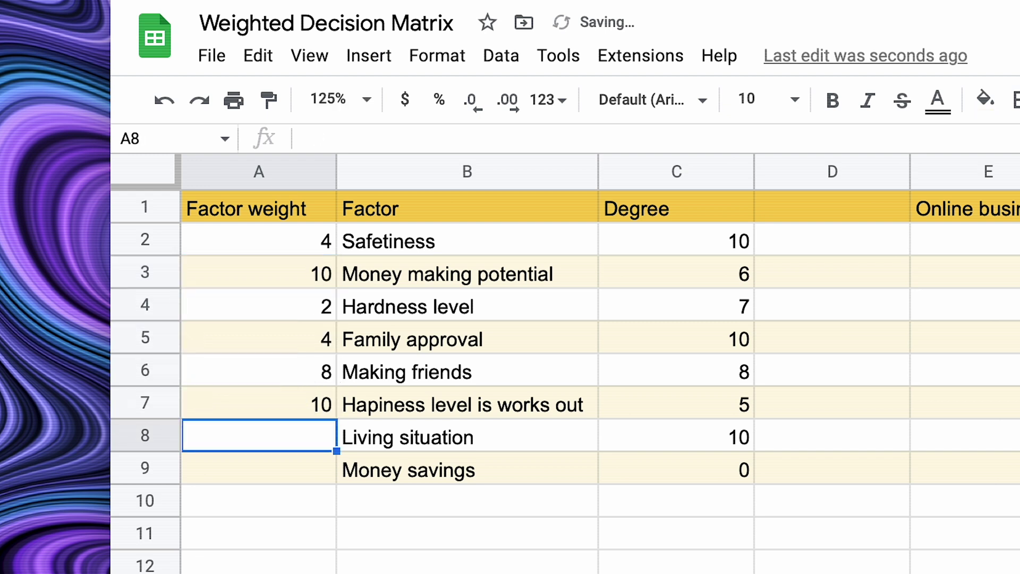
text(3)
key(Return)
text(6)
key(Return)
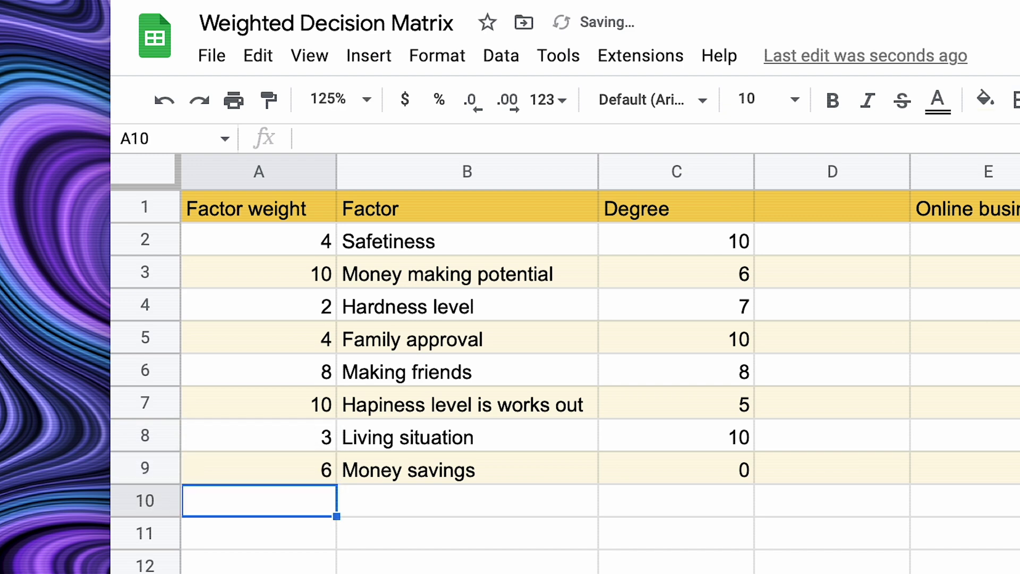
Review the weights for Living situation (3) and the happiness factor (10).
click(383, 440)
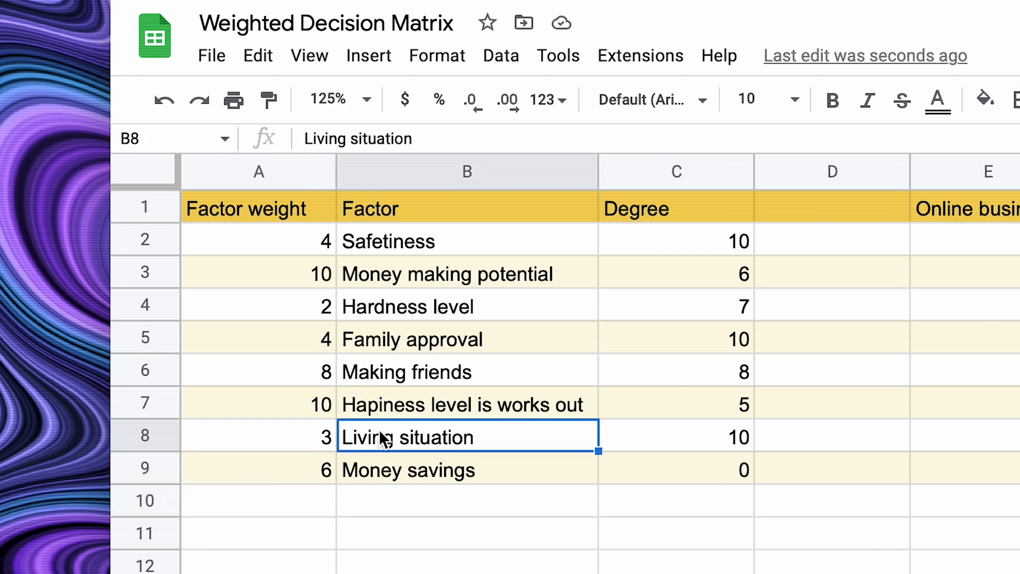
click(251, 450)
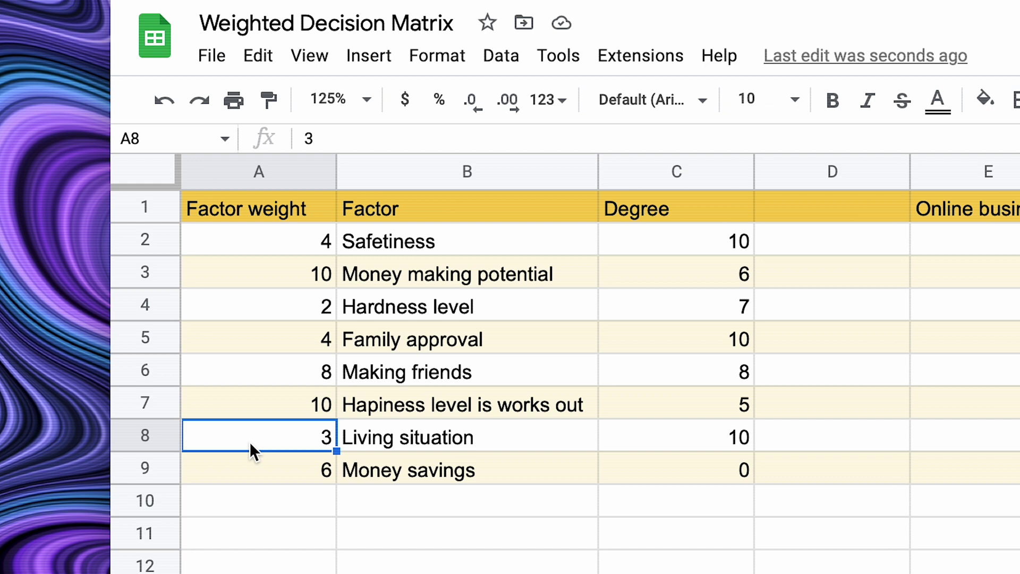
click(403, 405)
click(306, 405)
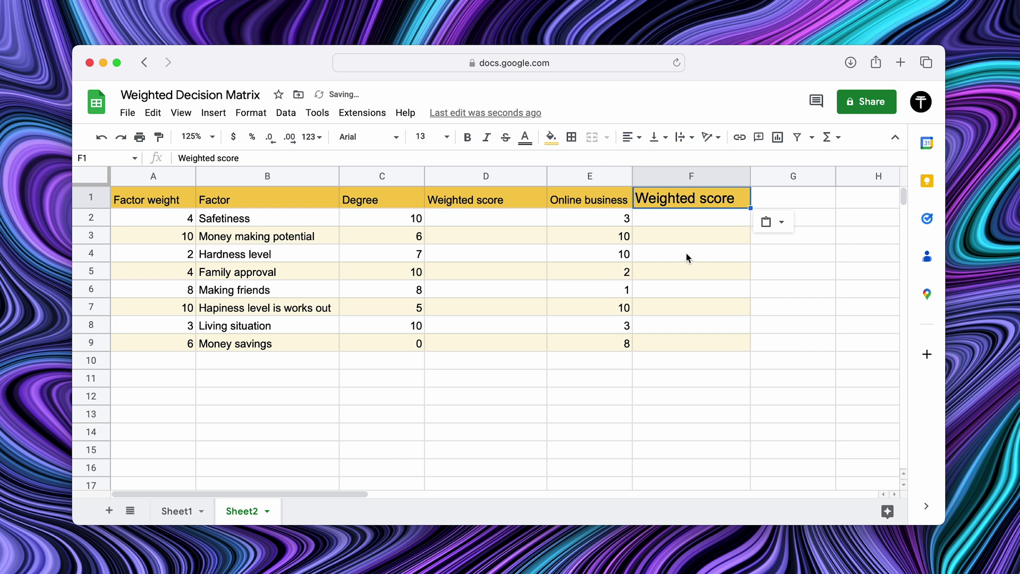
Paste the Weighted score heading into F1.
key(Escape)
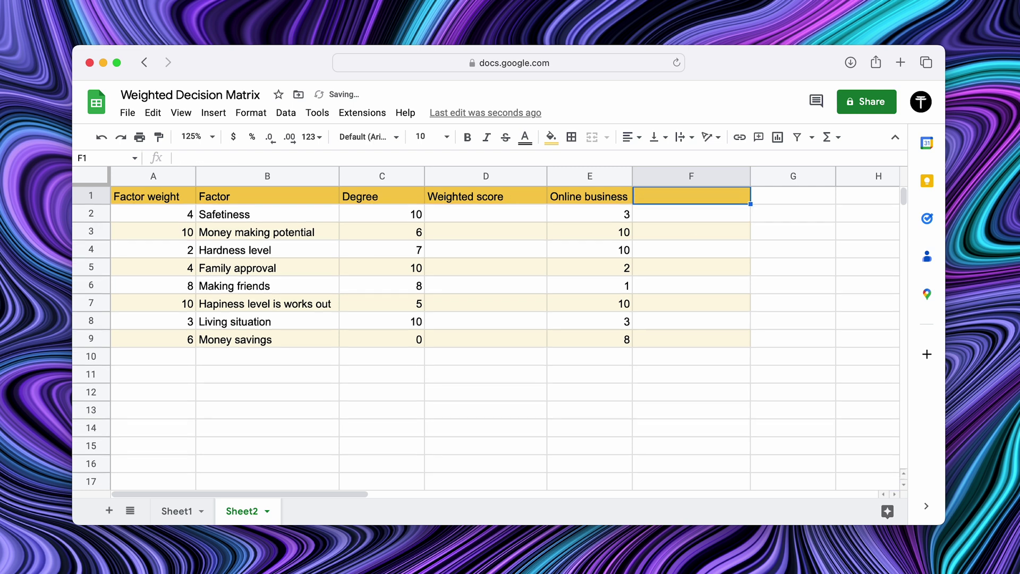
text(Weighted score)
click(754, 285)
Enter =A2*C2 in D2 and fill it down through D9.
click(486, 219)
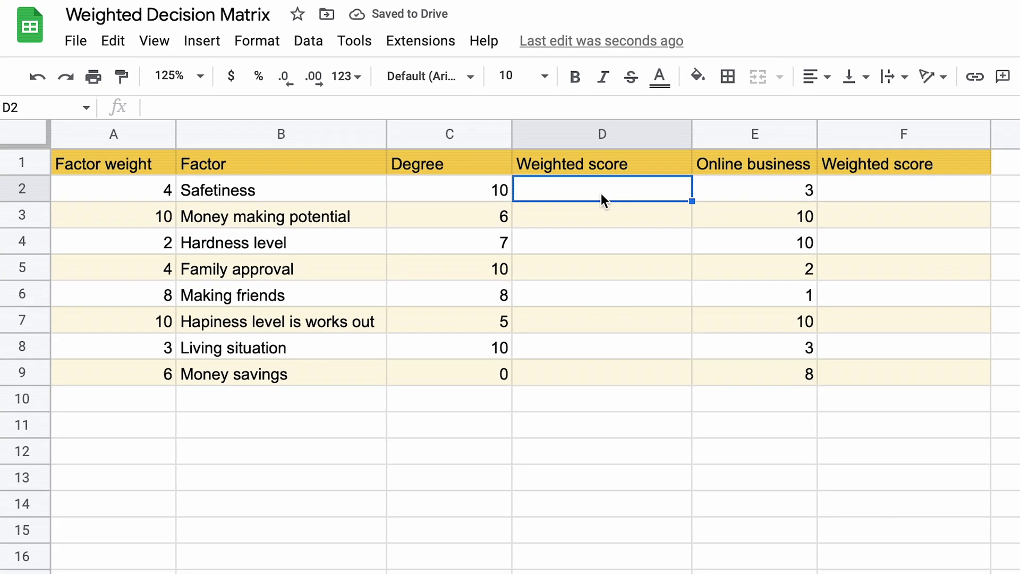
text(=)
click(184, 220)
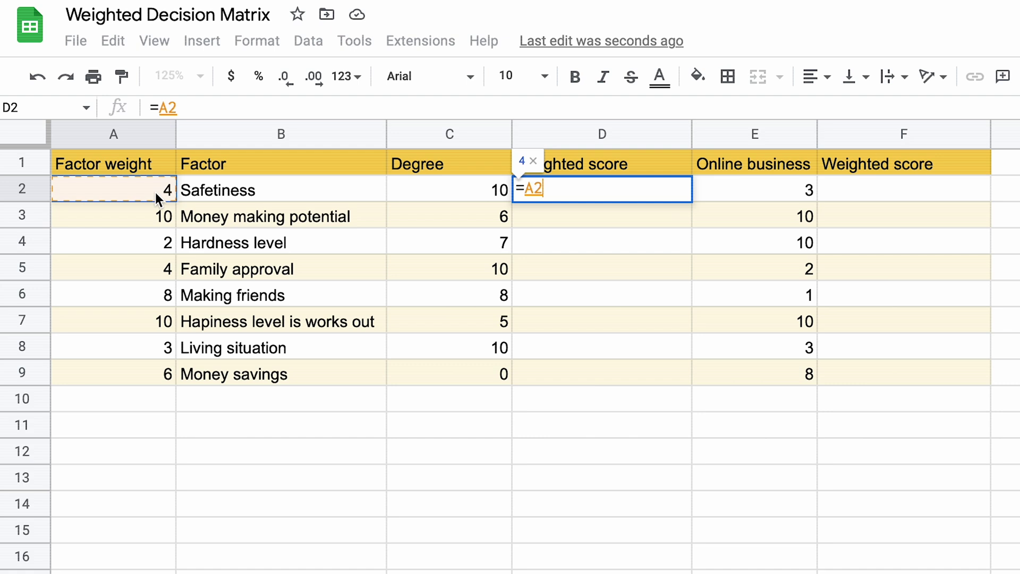
text(*)
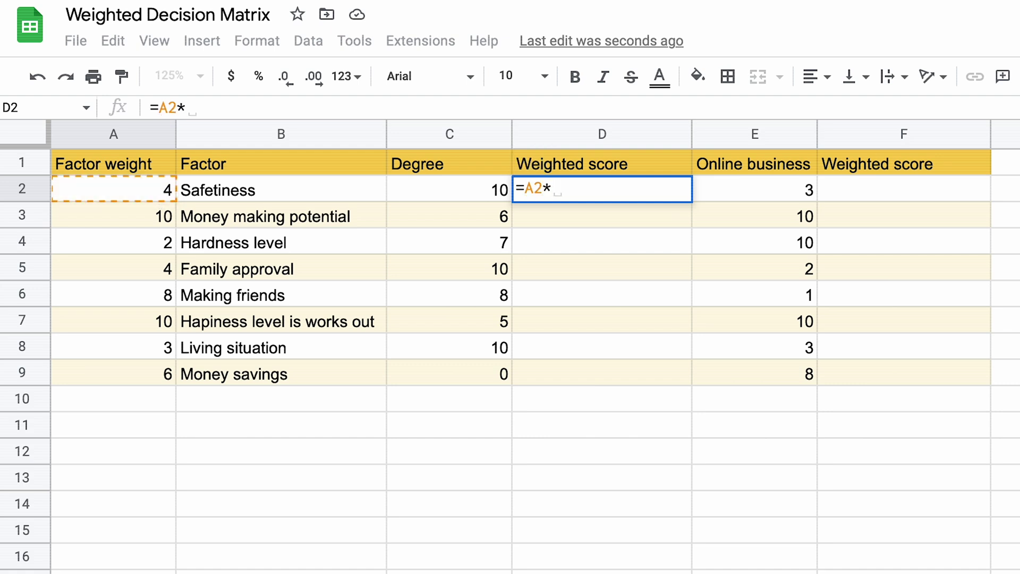
click(430, 191)
key(Return)
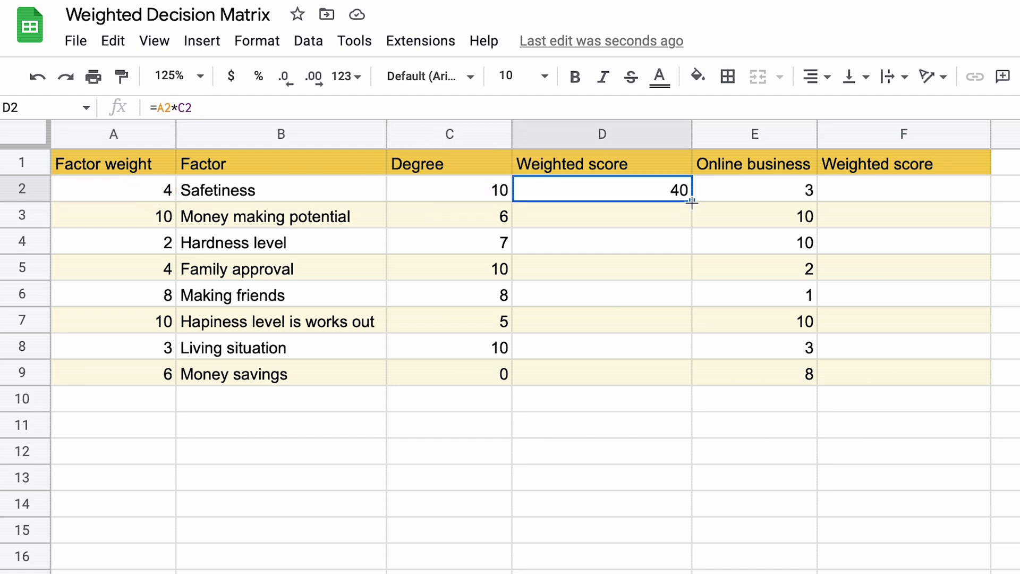
drag(670, 371, 679, 372)
Enter =A2*E2 in F2 and autofill it through F9.
click(903, 201)
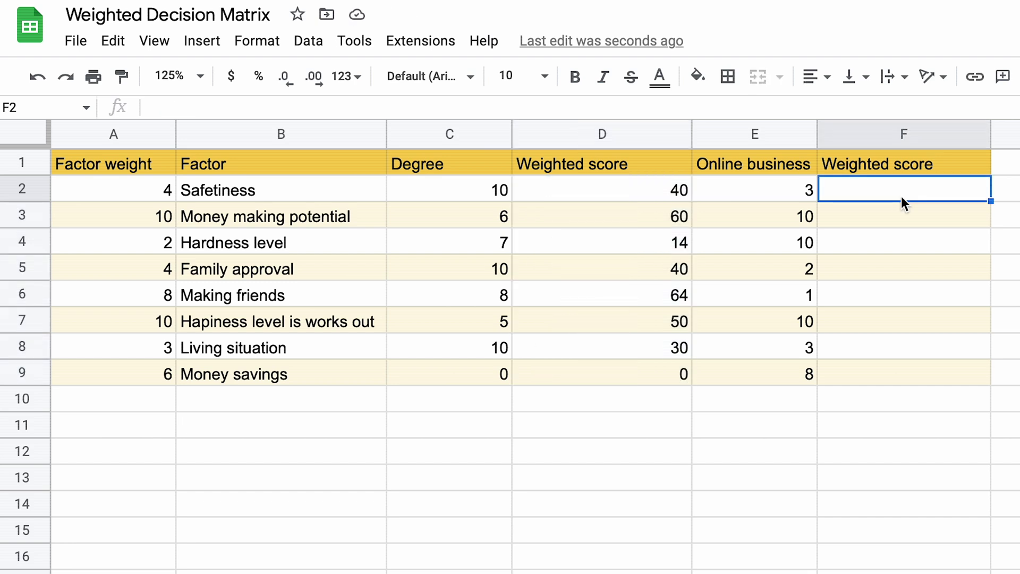
text(=)
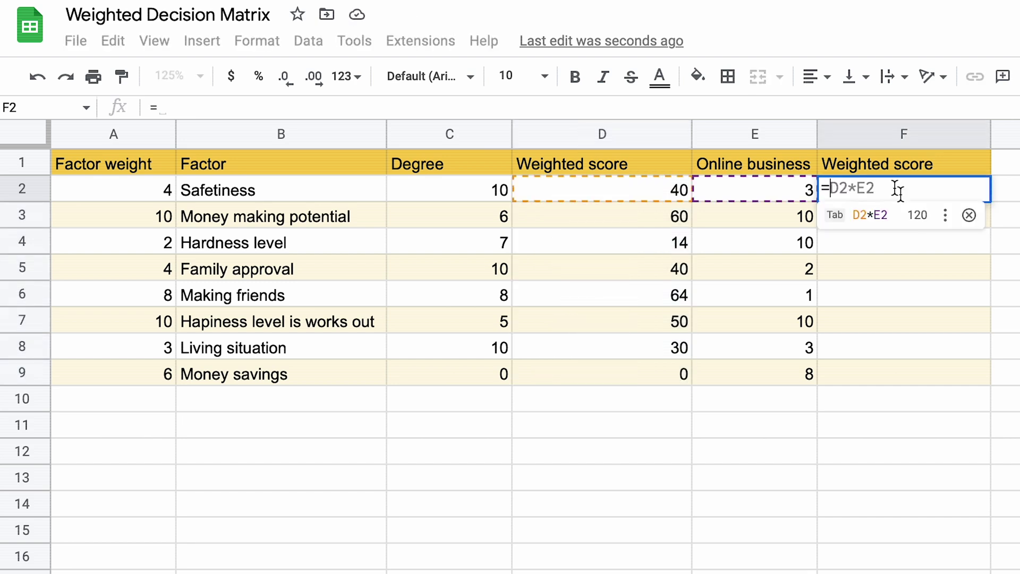
click(155, 184)
text(*)
click(712, 187)
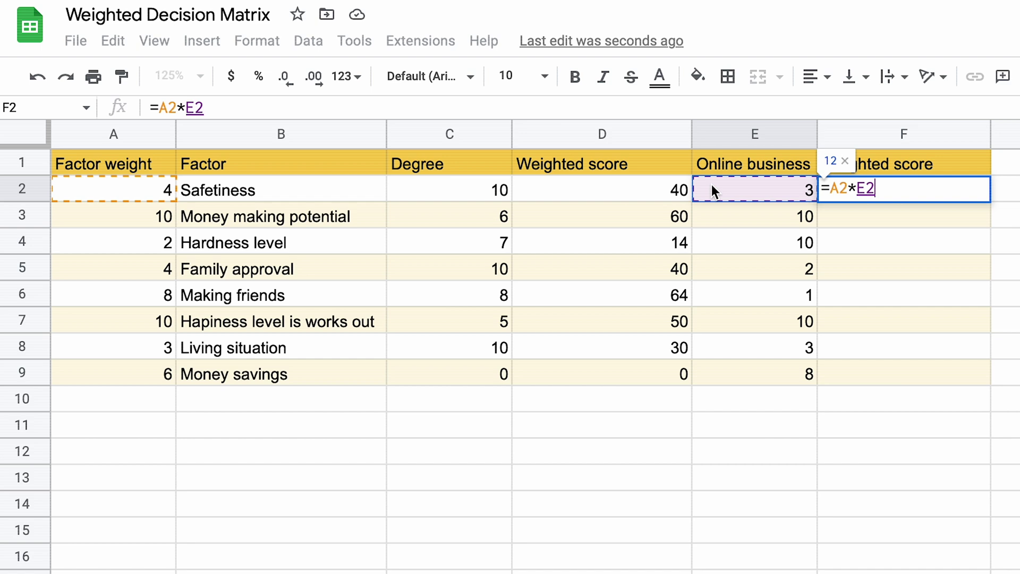
key(Return)
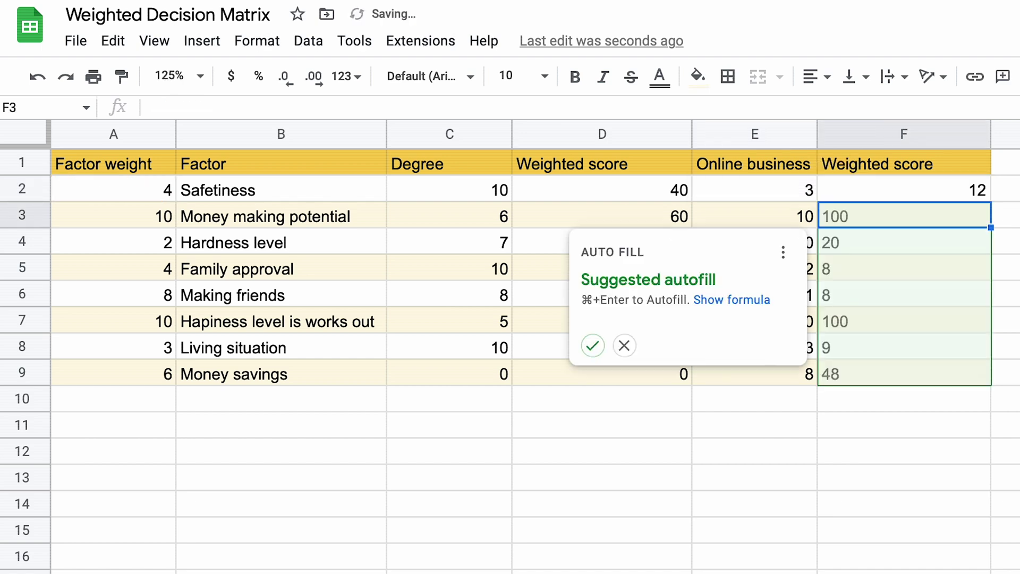
key(super+Return)
Total D2:D9 in D10 with =SUM, giving 298, and check the F10 total formula.
click(583, 404)
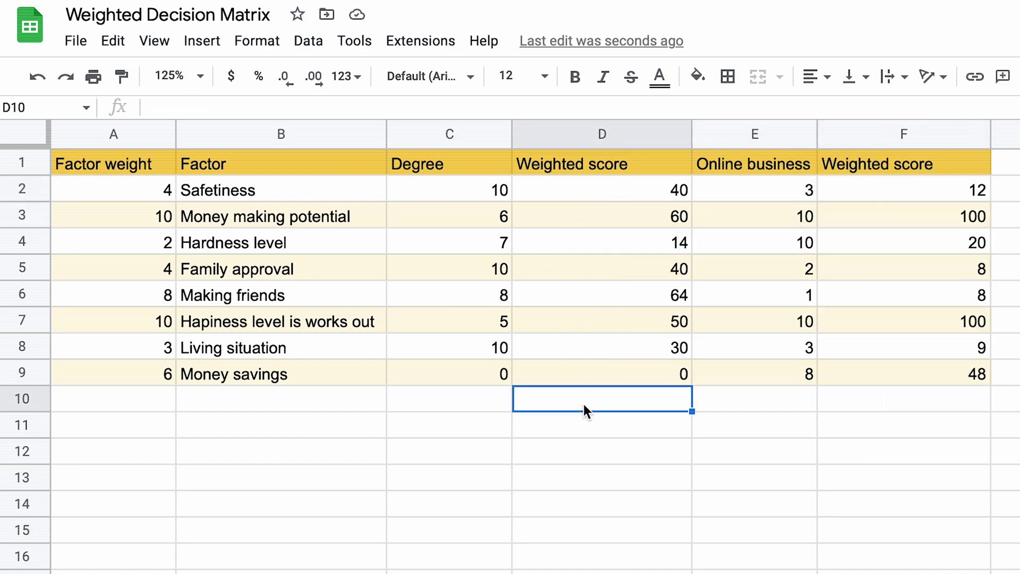
text(=sum()
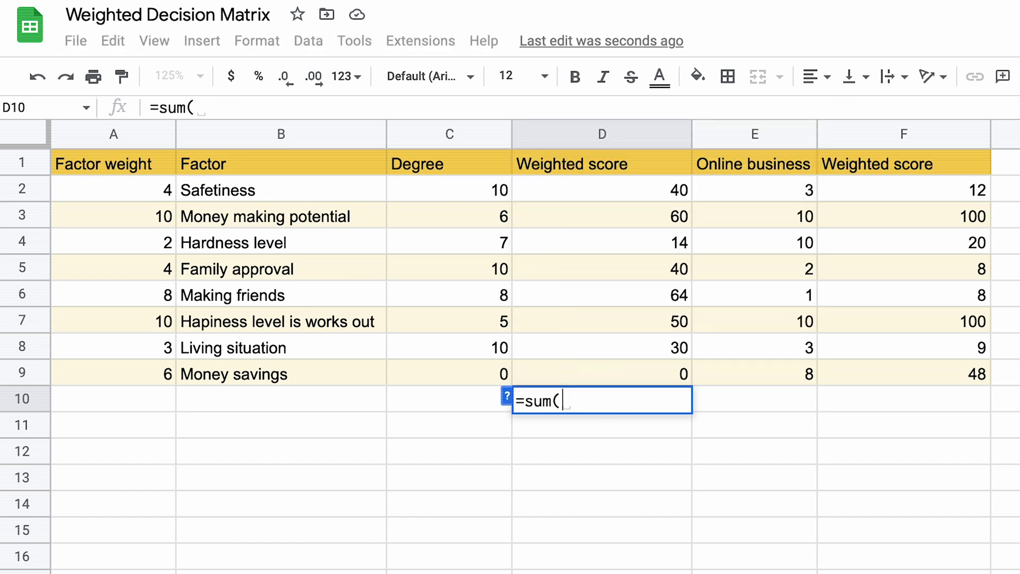
drag(667, 192, 652, 363)
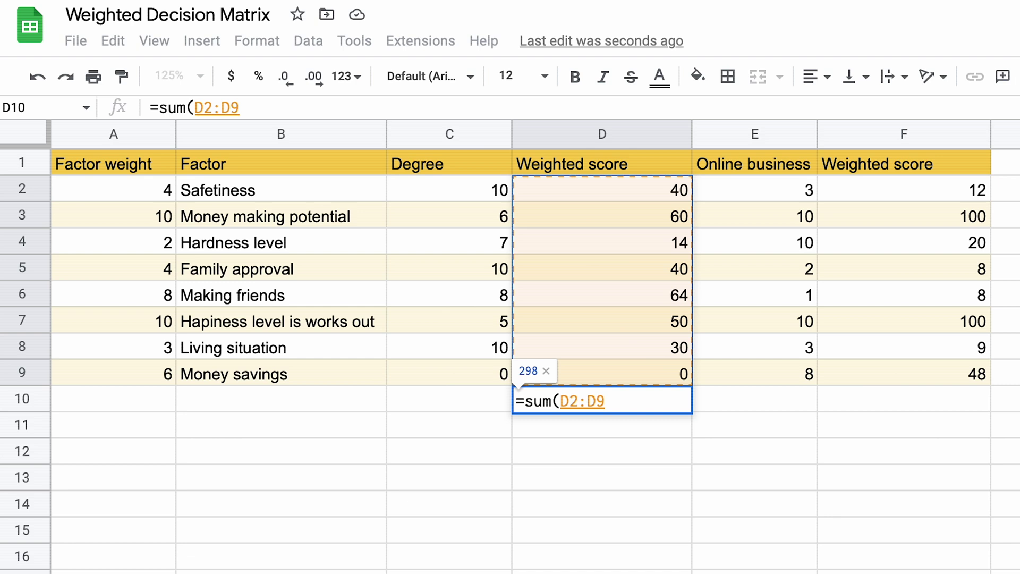
key(Return)
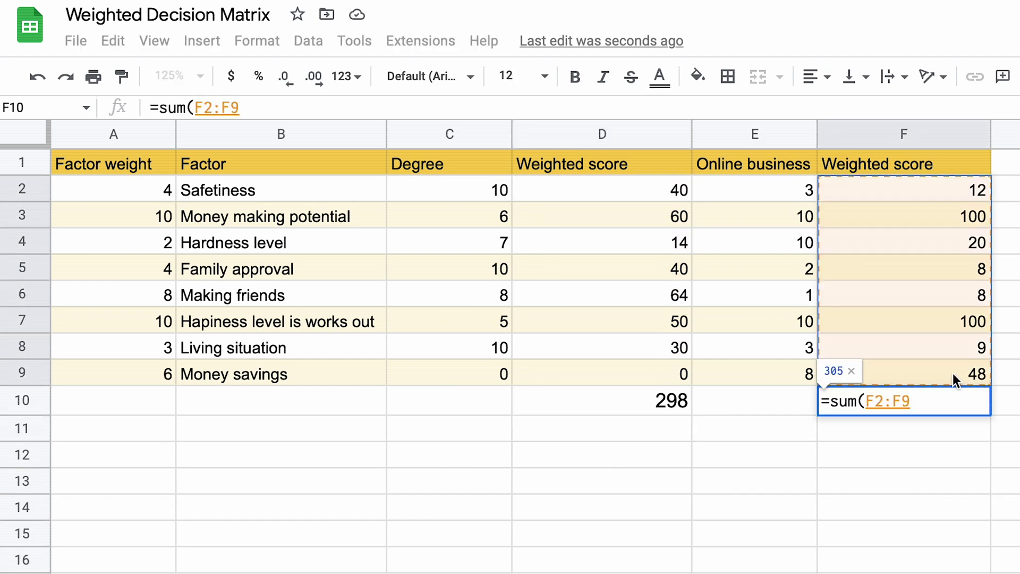
key(Return)
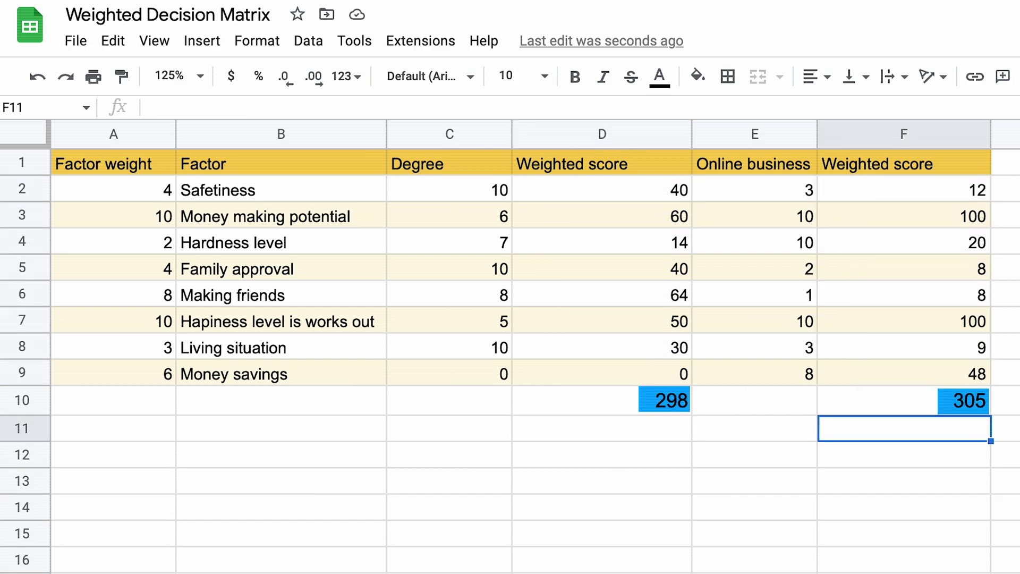
click(897, 396)
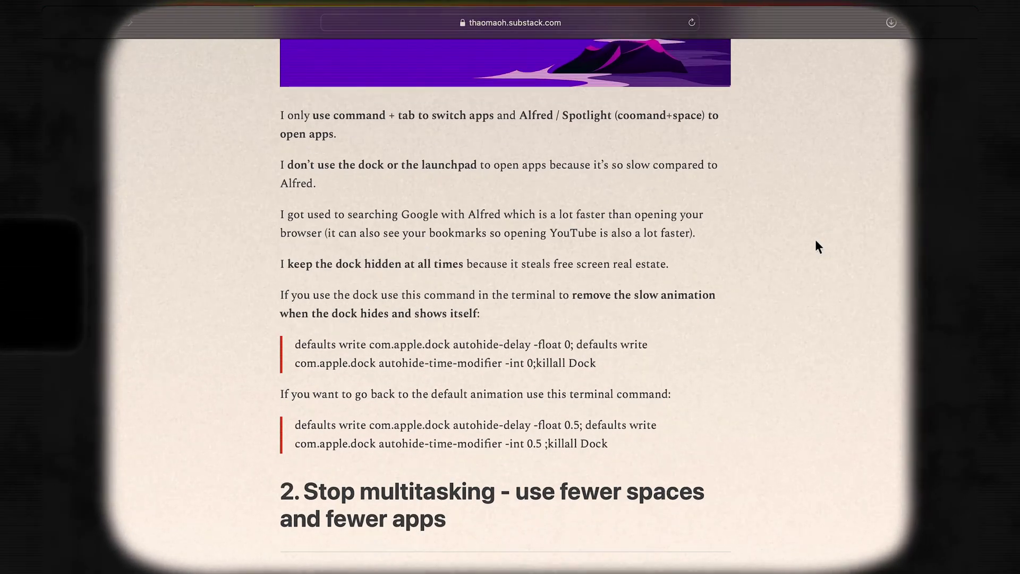
Scroll down through the newsletter's posts on Substack.
scroll(817, 246, down, 8)
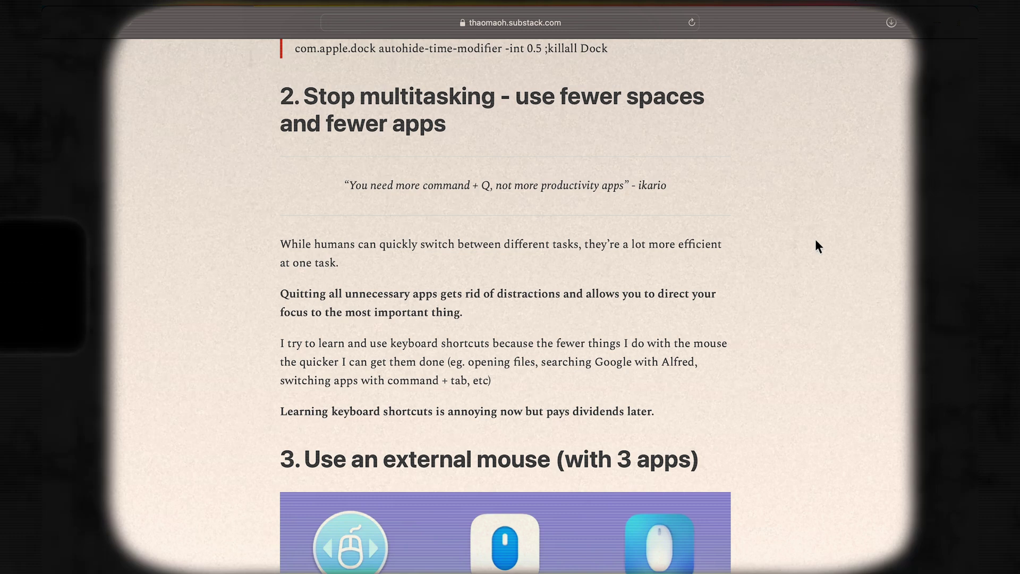
scroll(816, 241, down, 6)
scroll(820, 213, down, 2)
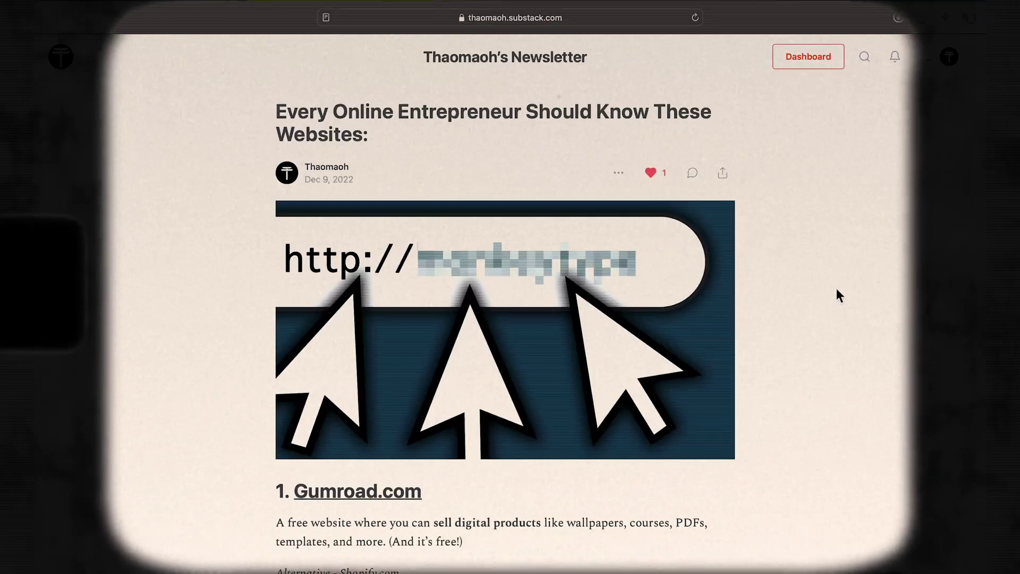
scroll(838, 292, down, 3)
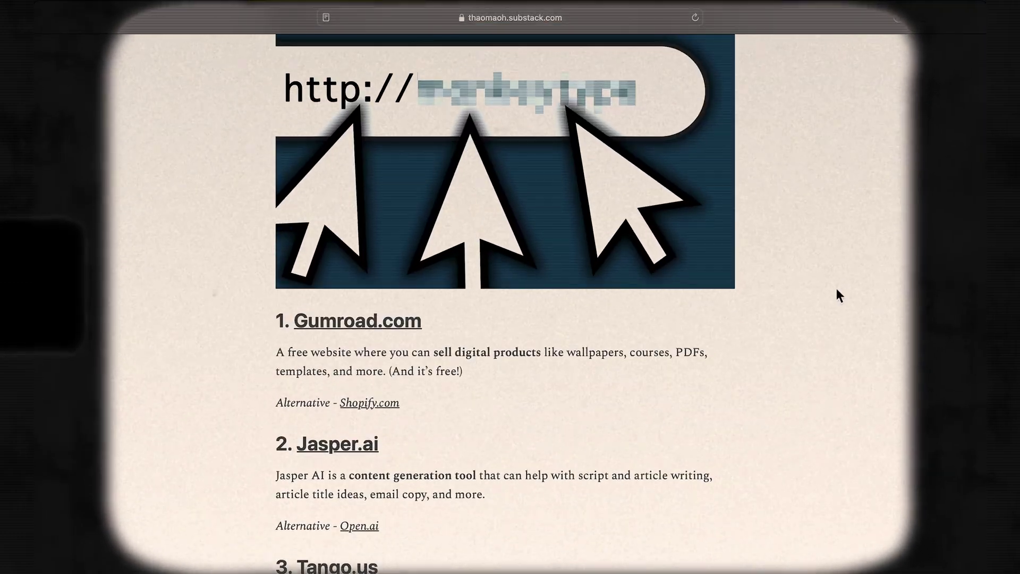
scroll(836, 288, down, 5)
scroll(837, 280, down, 9)
scroll(846, 263, down, 4)
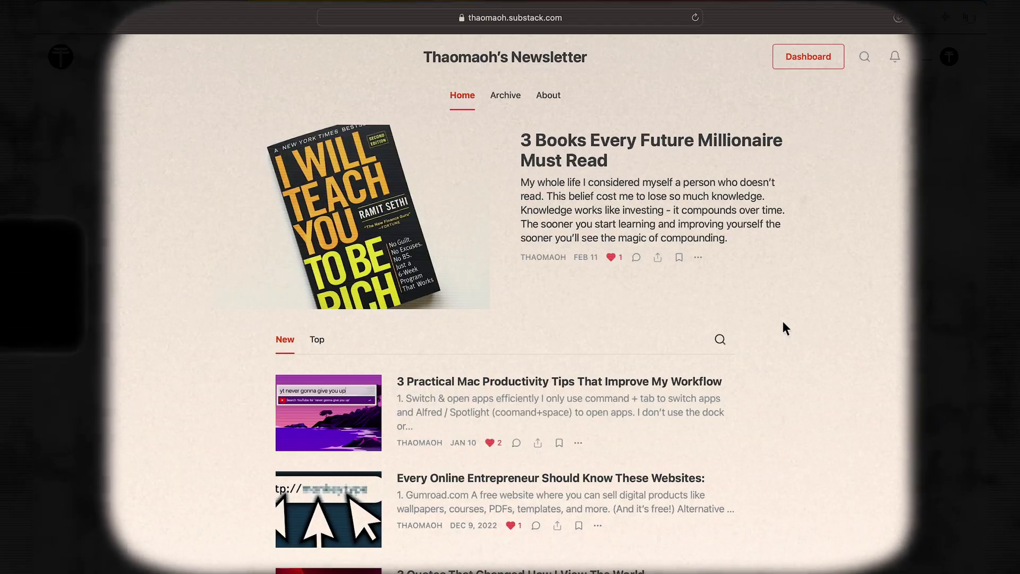
scroll(784, 327, down, 5)
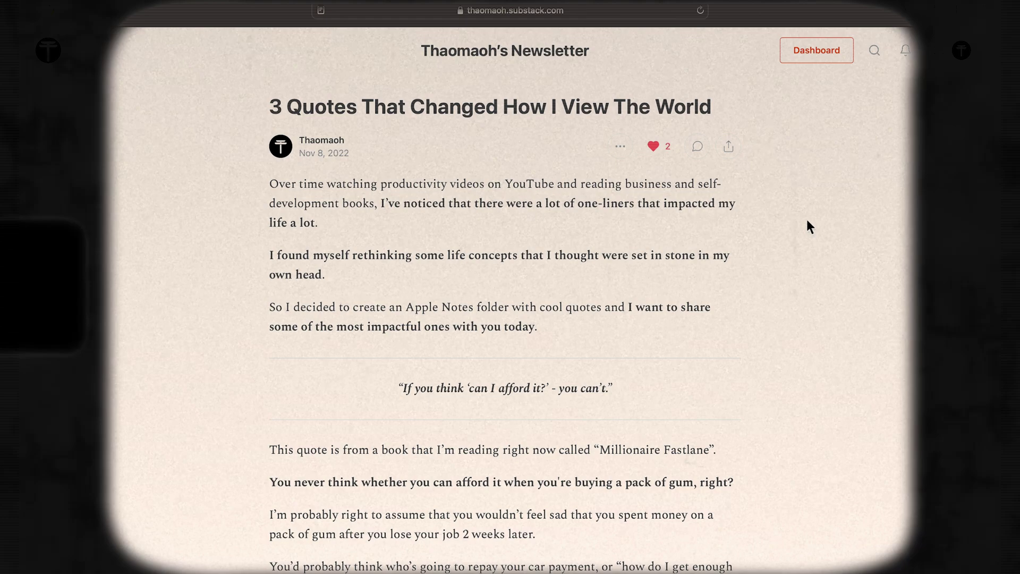
scroll(807, 219, down, 5)
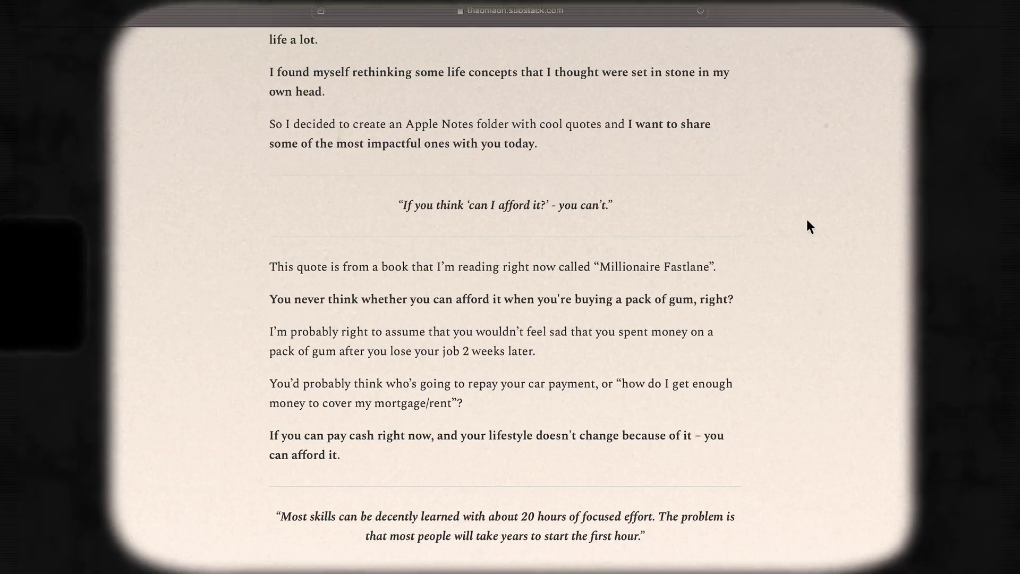
scroll(807, 220, down, 4)
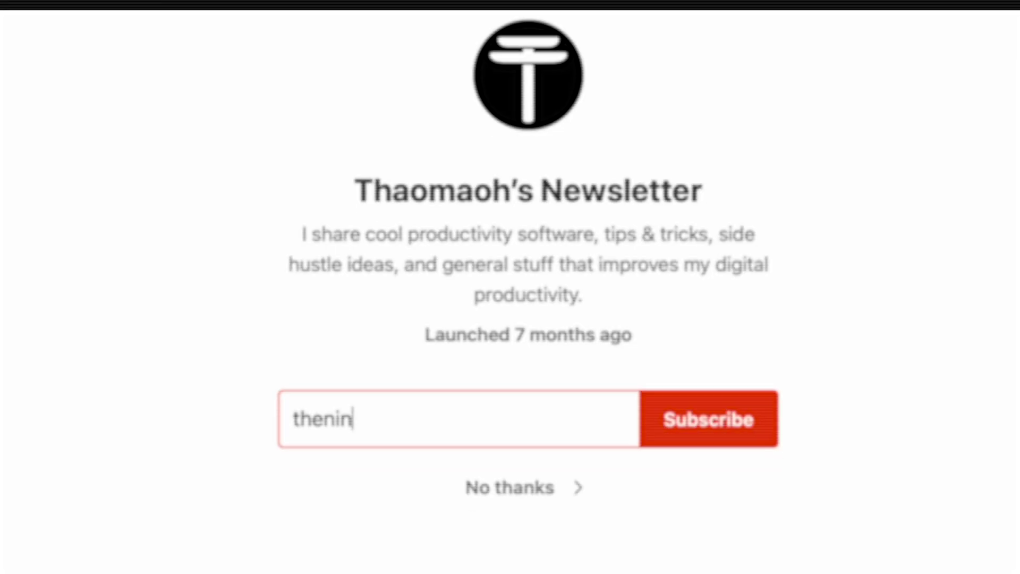
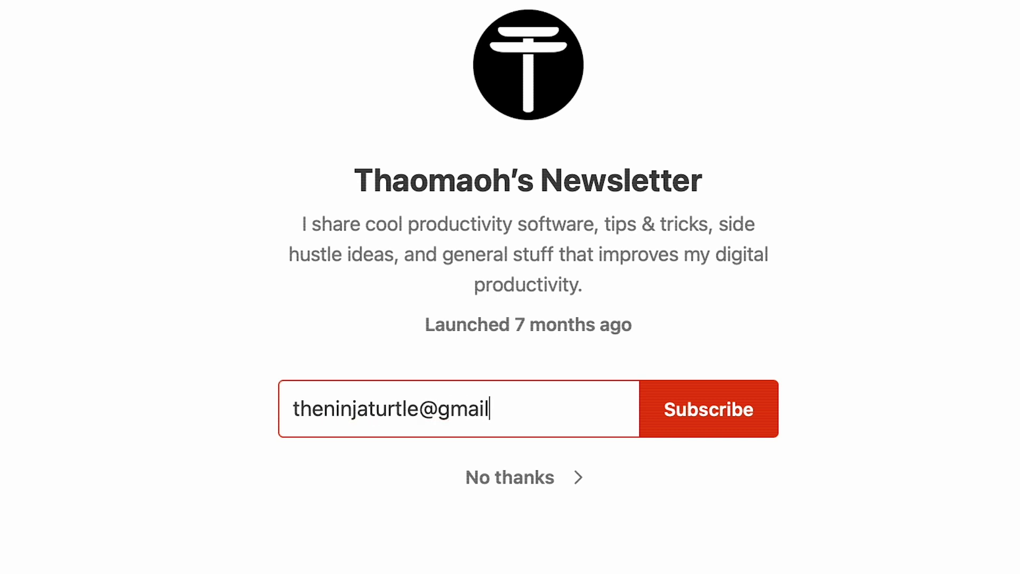